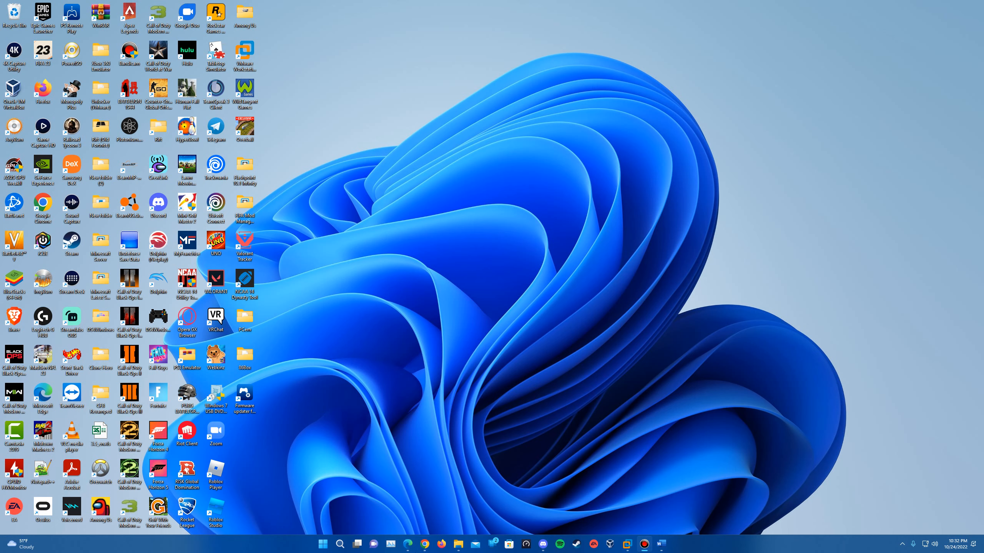
Review the VMware downloads page and the Windows Server 2016 ISO download page in the browser.
left_click(407, 544)
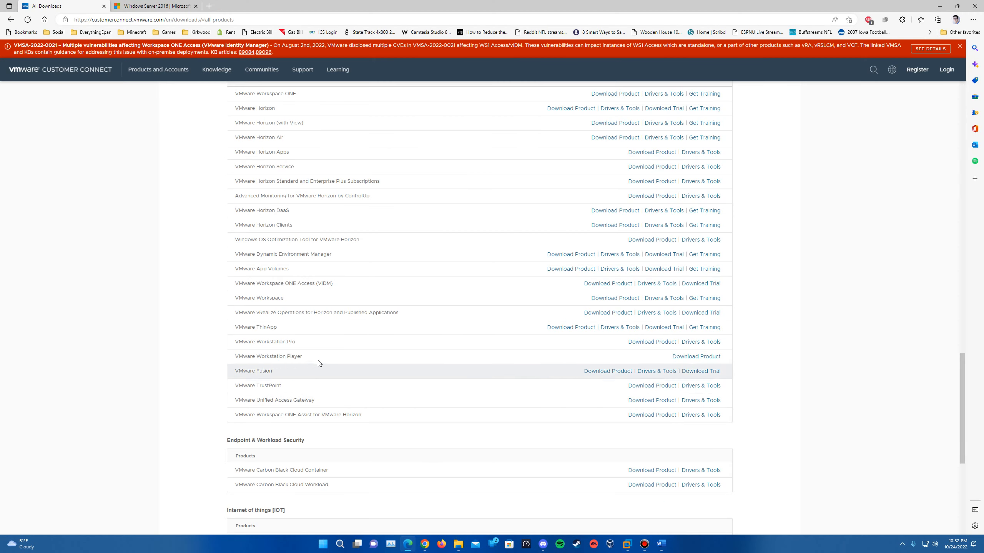
left_click(149, 4)
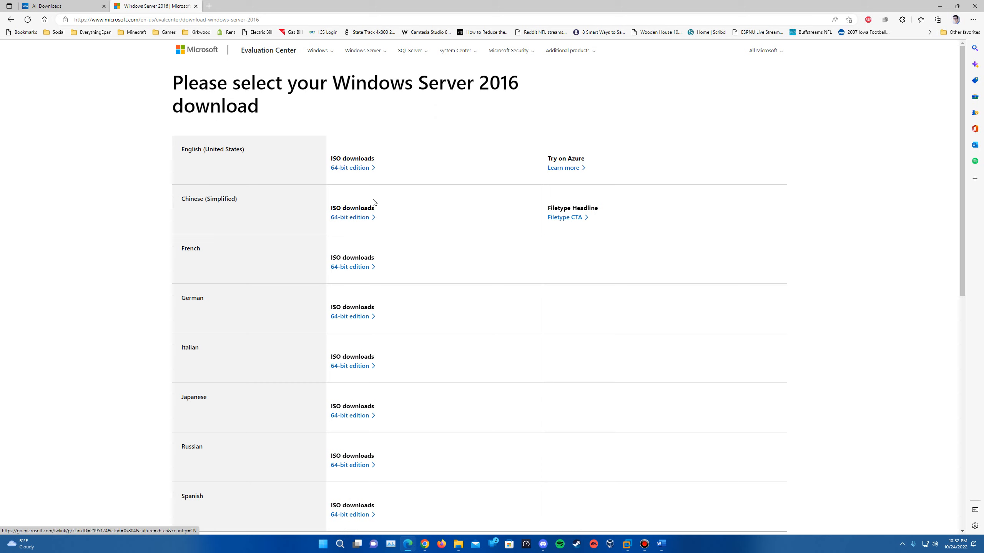
left_click(46, 6)
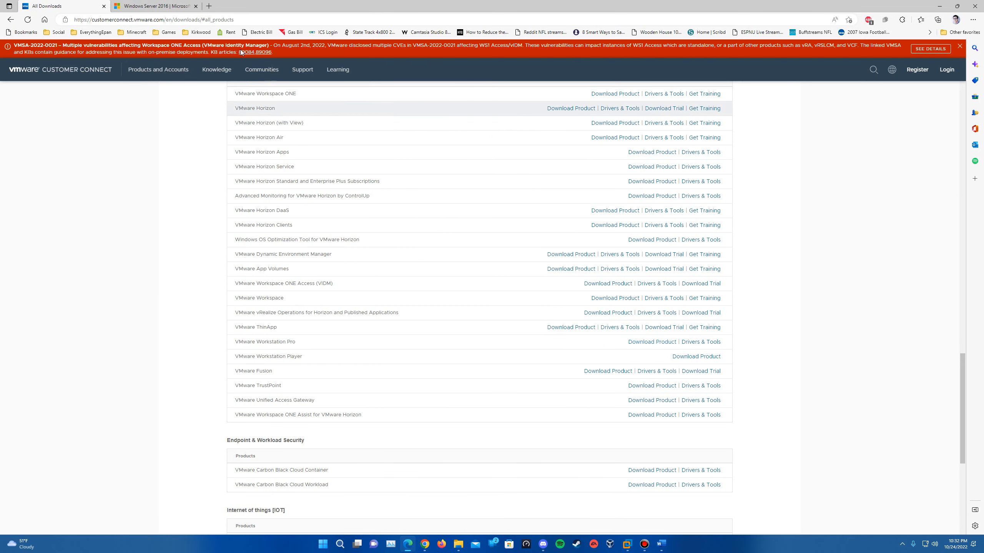
left_click(941, 4)
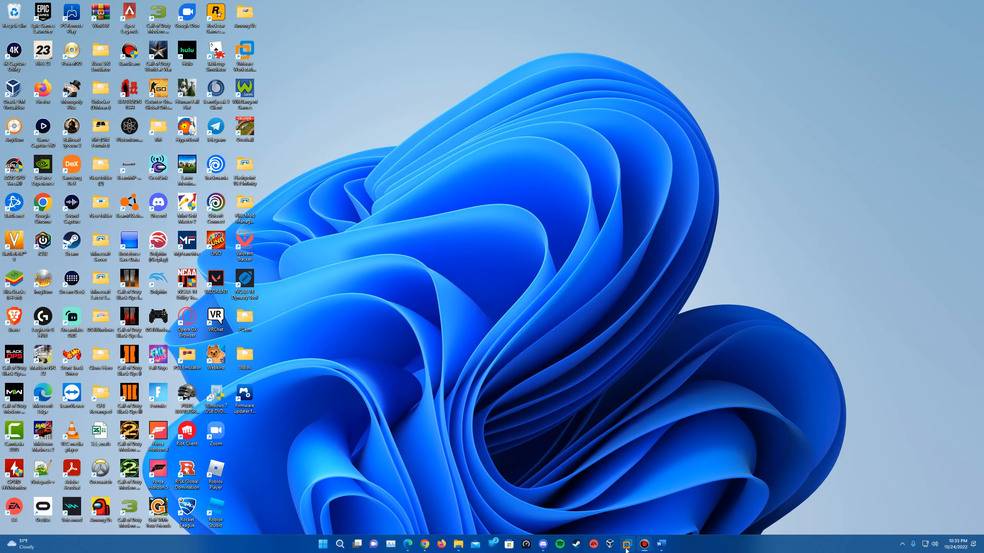
Switch to VMware Workstation and start a new typical virtual machine, choosing to install the operating system later.
left_click(622, 546)
left_click(446, 111)
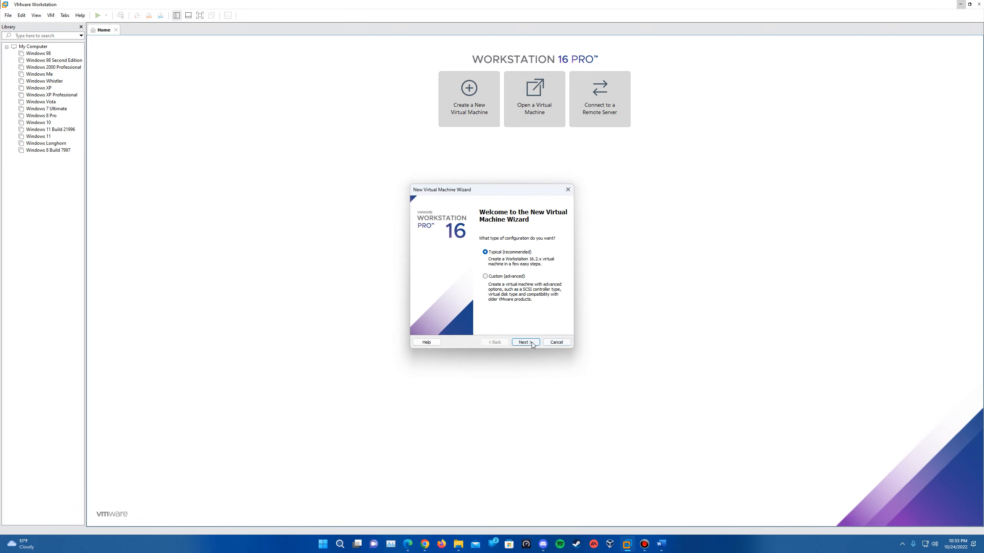
left_click(531, 343)
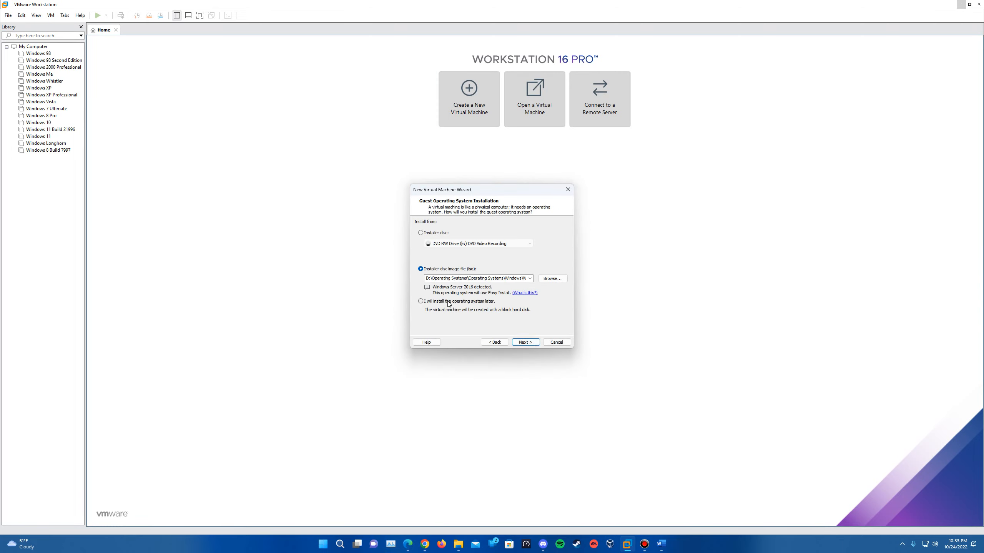
left_click(449, 303)
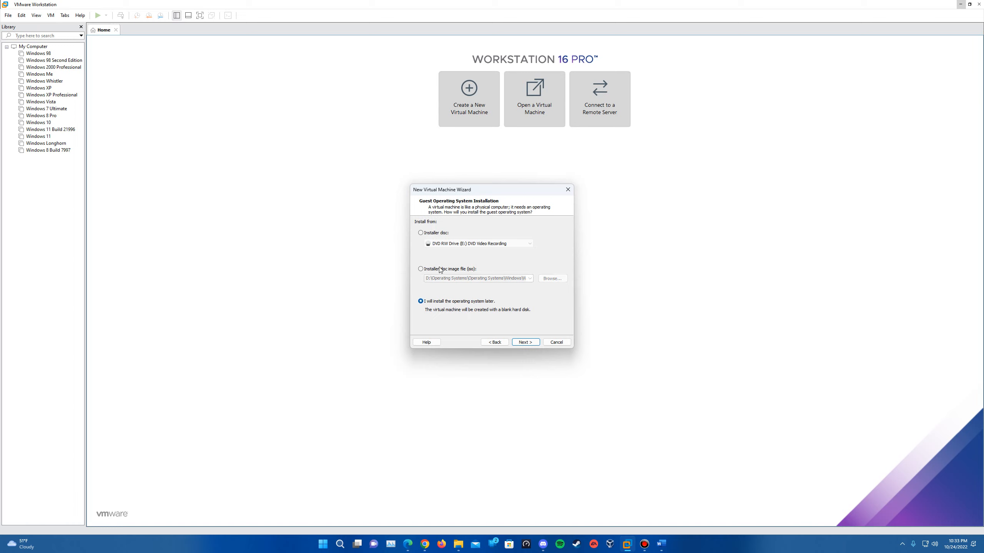
left_click(530, 342)
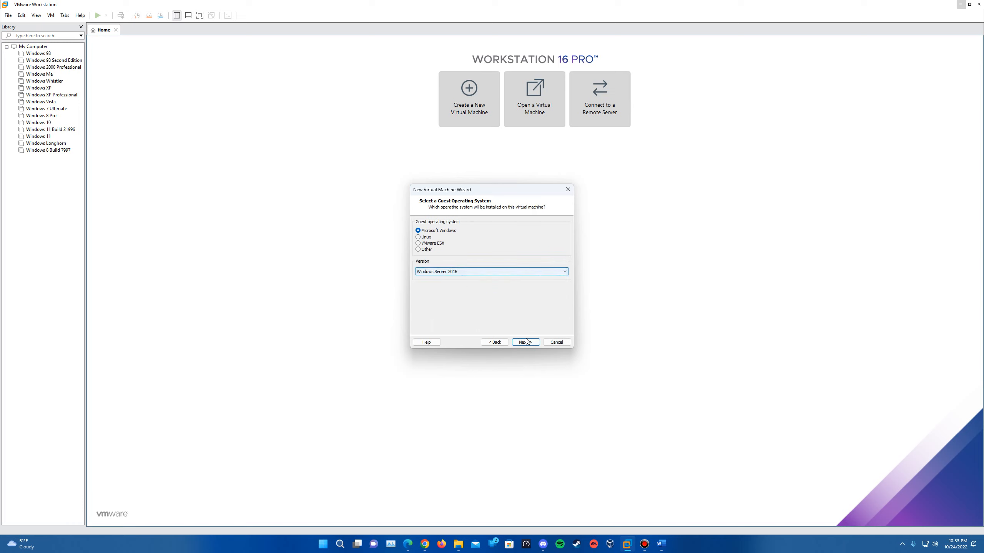
Accept Microsoft Windows as the guest operating system with the version Windows Server 2016.
left_click(477, 273)
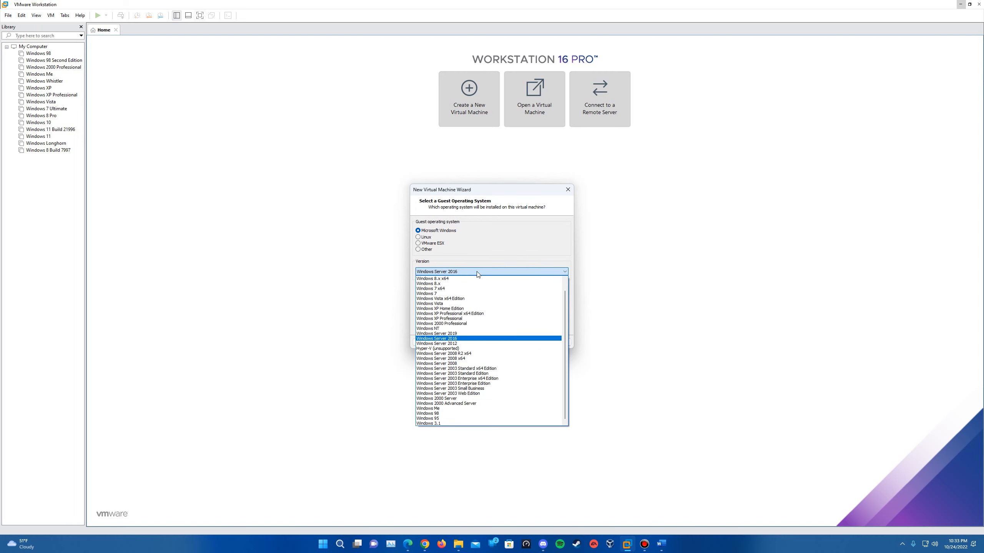
left_click(477, 272)
left_click(532, 344)
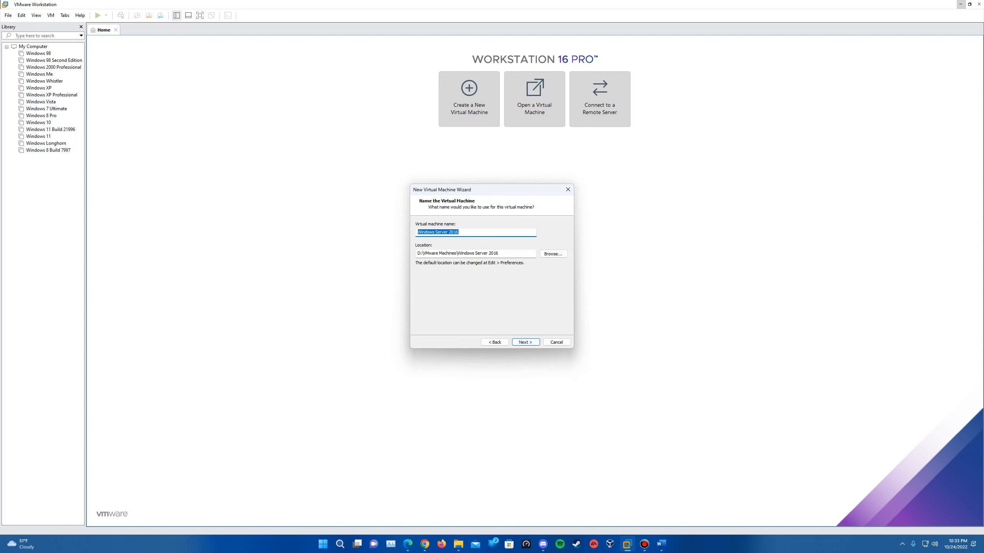
Keep the virtual machine name Windows Server 2016 and store its 60 GB virtual disk as a single file.
left_click(449, 233)
left_click(522, 344)
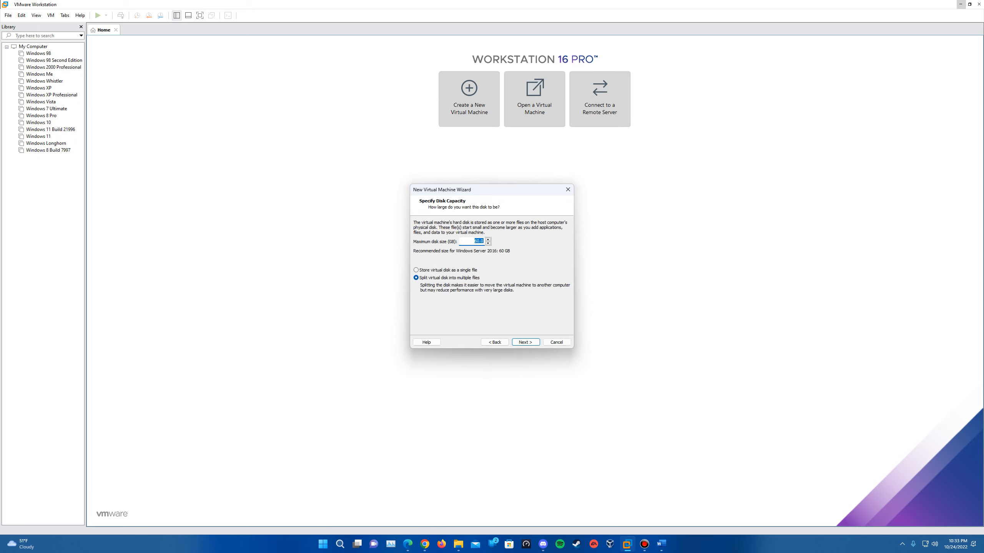
left_click(444, 271)
left_click(524, 341)
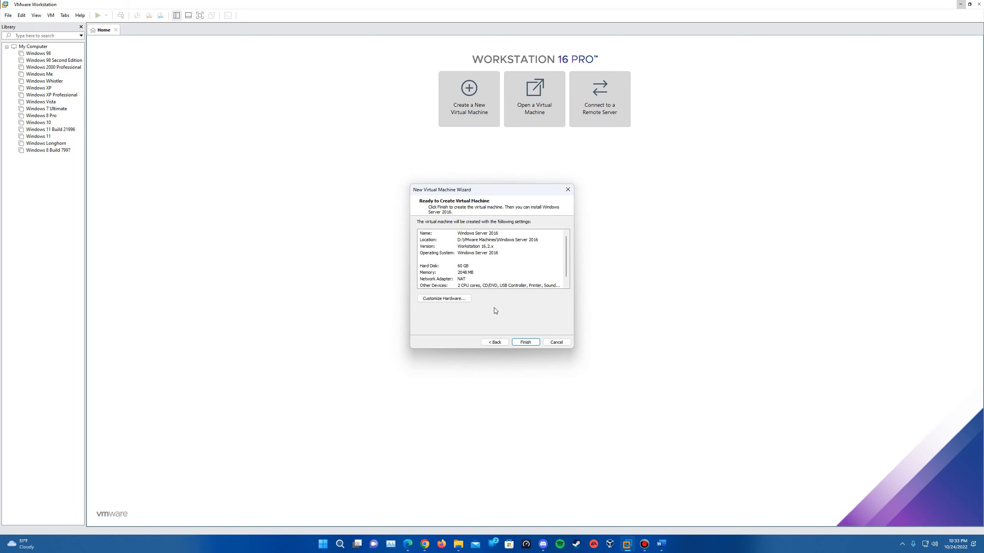
Customize the virtual machine's hardware by setting its memory to 4096 MB.
left_click(444, 299)
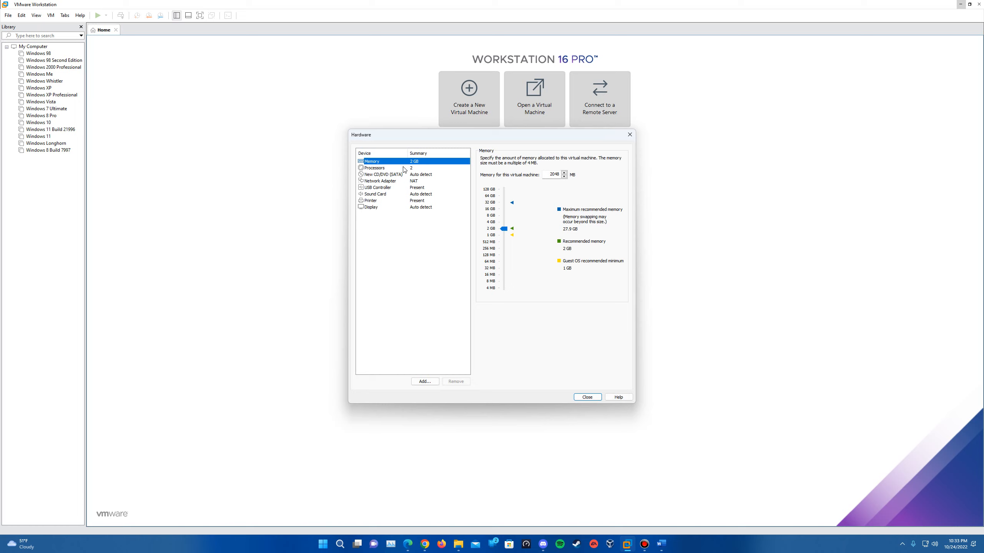
left_click_drag(548, 175, 584, 181)
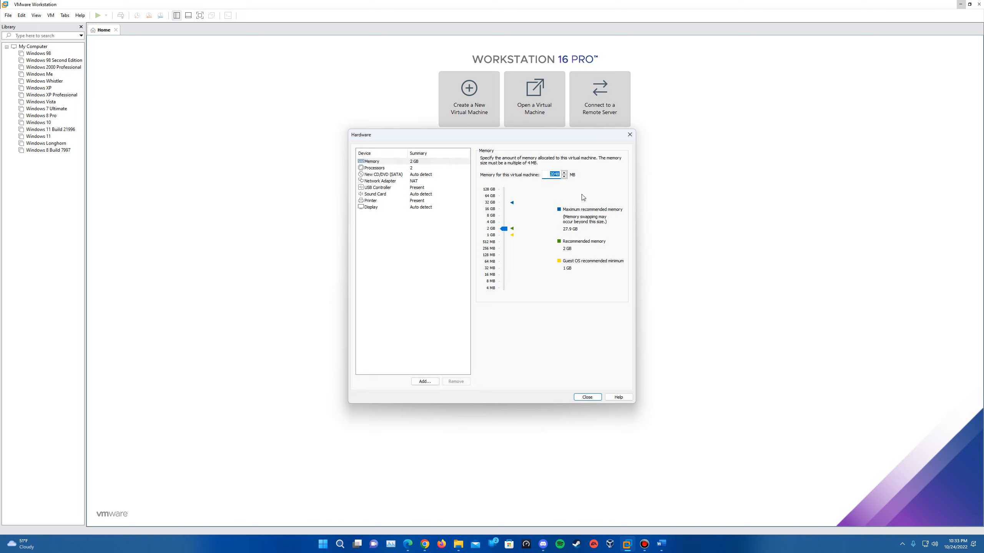
type("4096")
Set the virtual machine's number of cores per processor to 2.
left_click(421, 168)
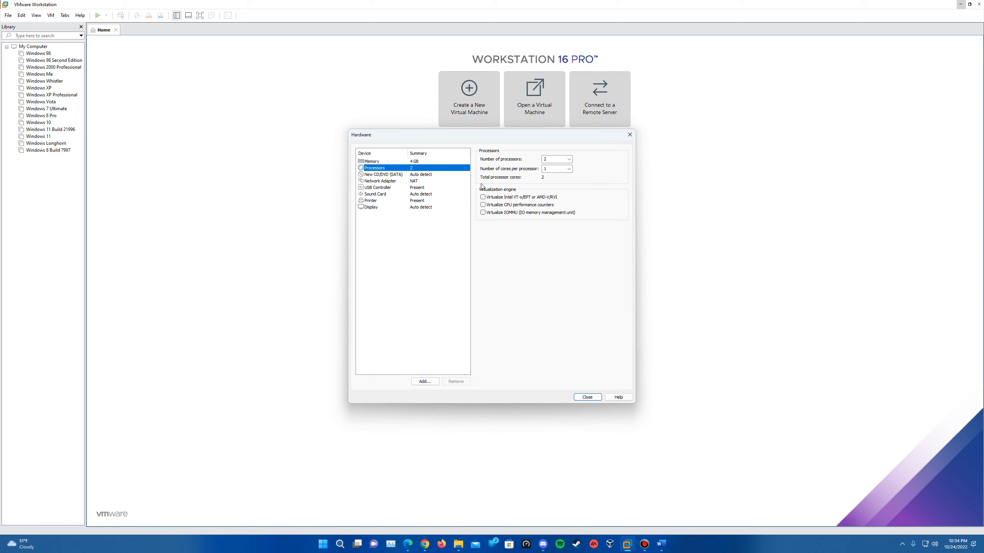
left_click(569, 169)
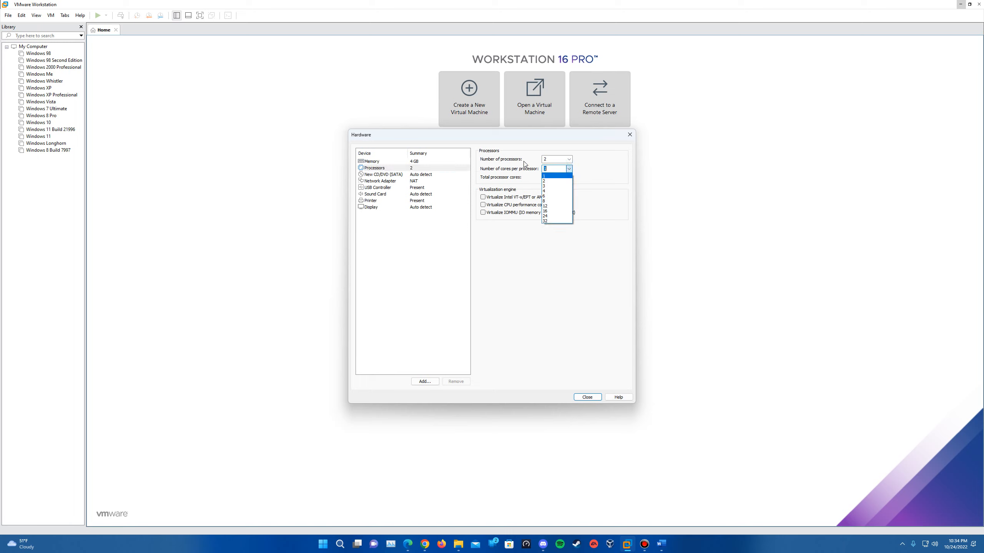
left_click(569, 181)
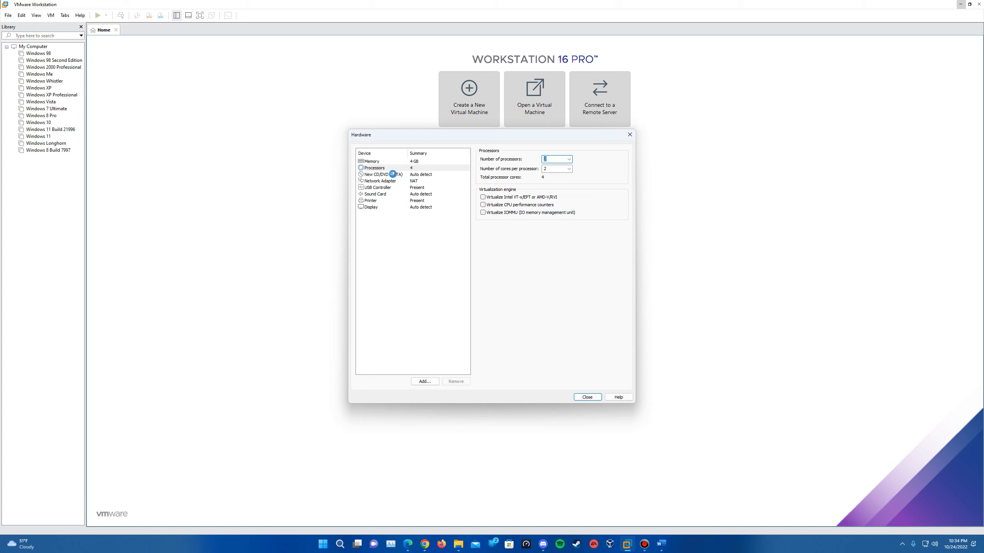
Attach the Windows_Server_2016_Datacenter_EVAL ISO image to the CD/DVD drive and close the hardware settings.
left_click(391, 175)
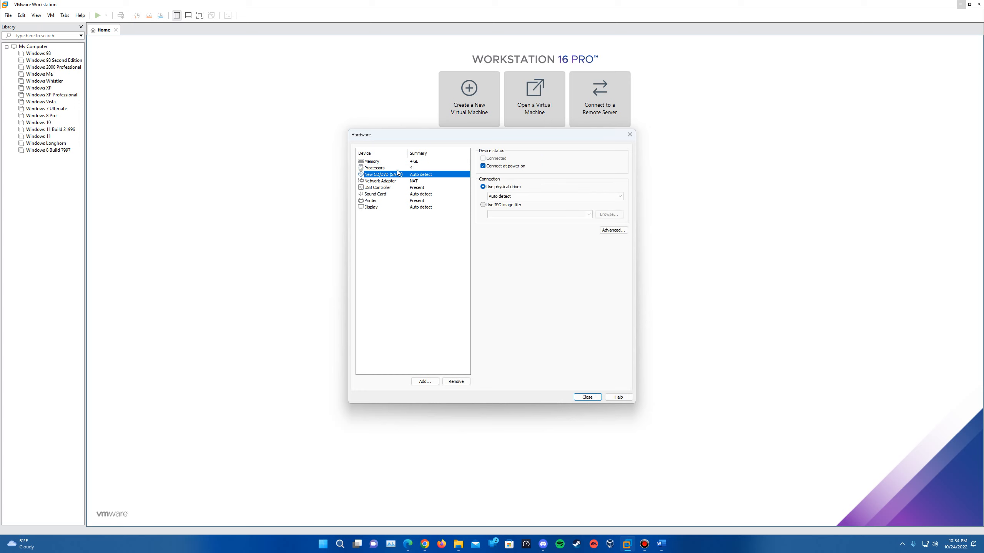
left_click(497, 206)
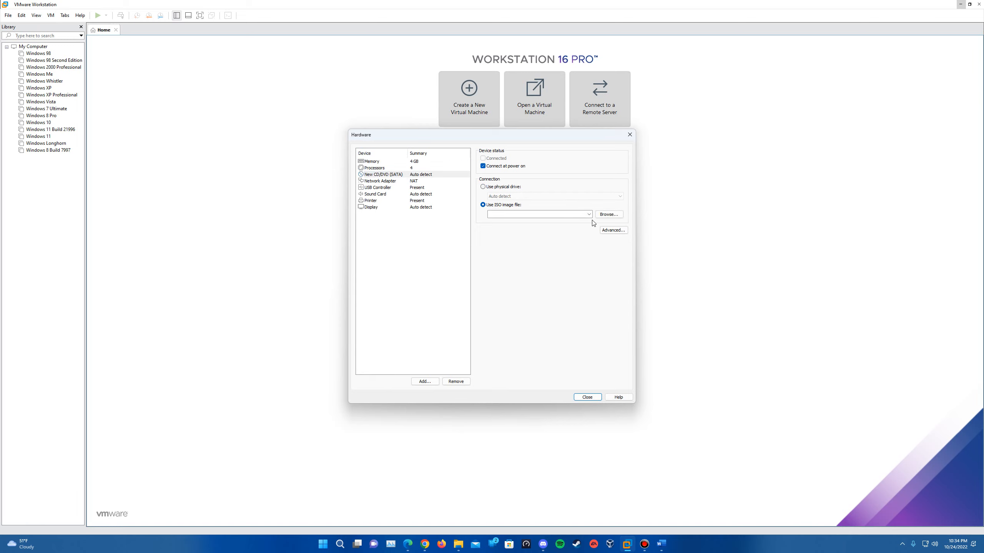
left_click(608, 215)
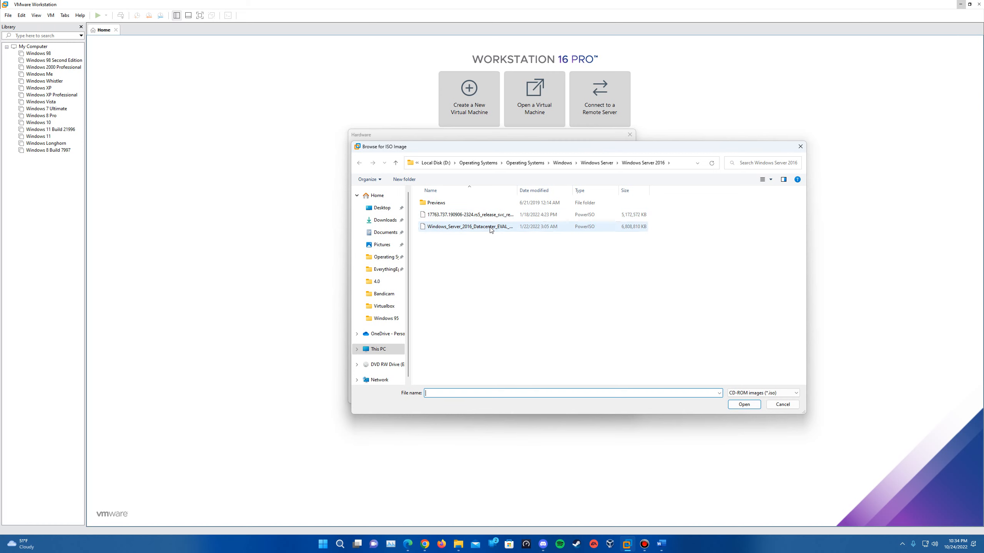
double_click(489, 227)
left_click(587, 397)
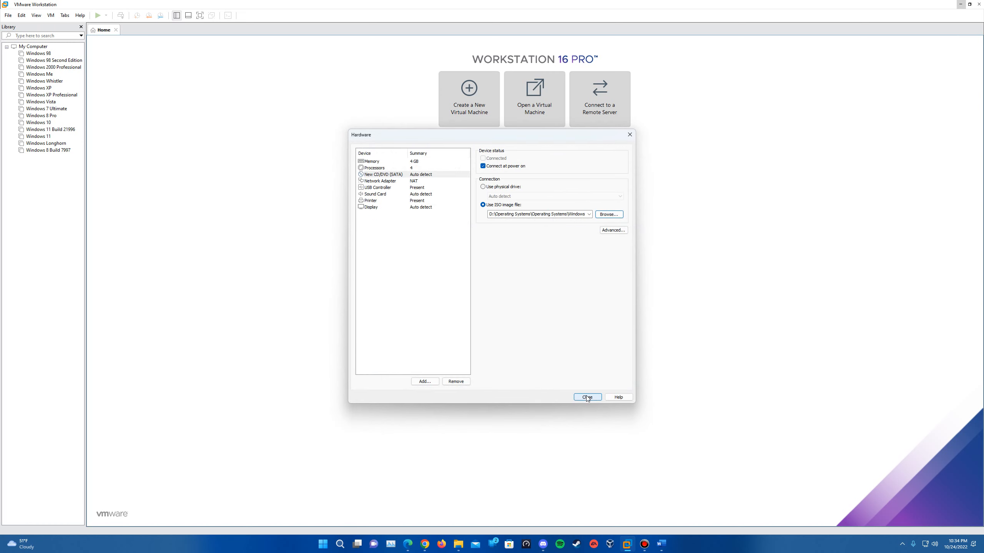
Finish creating the Windows Server 2016 virtual machine, then power it on and boot it from the installation disc.
left_click(522, 342)
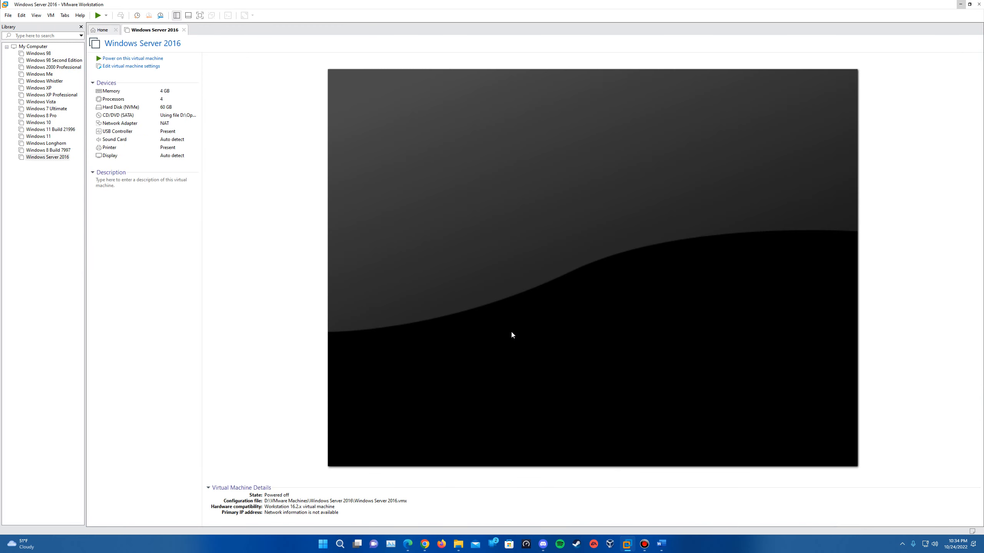
left_click(132, 58)
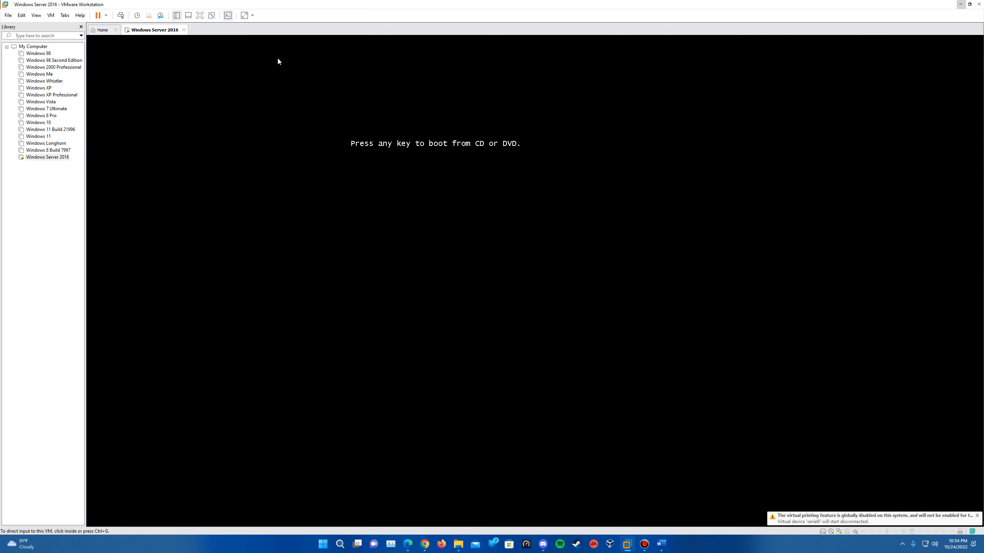
left_click(501, 185)
key("Return")
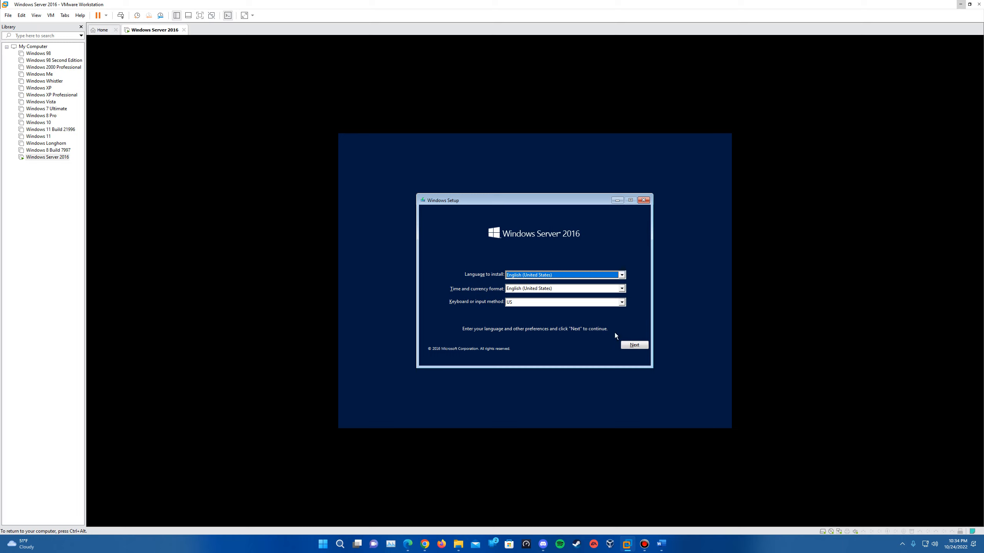
Start Windows Setup with the default English (United States) settings and choose Windows Server 2016 Standard Evaluation (Desktop Experience).
left_click(634, 344)
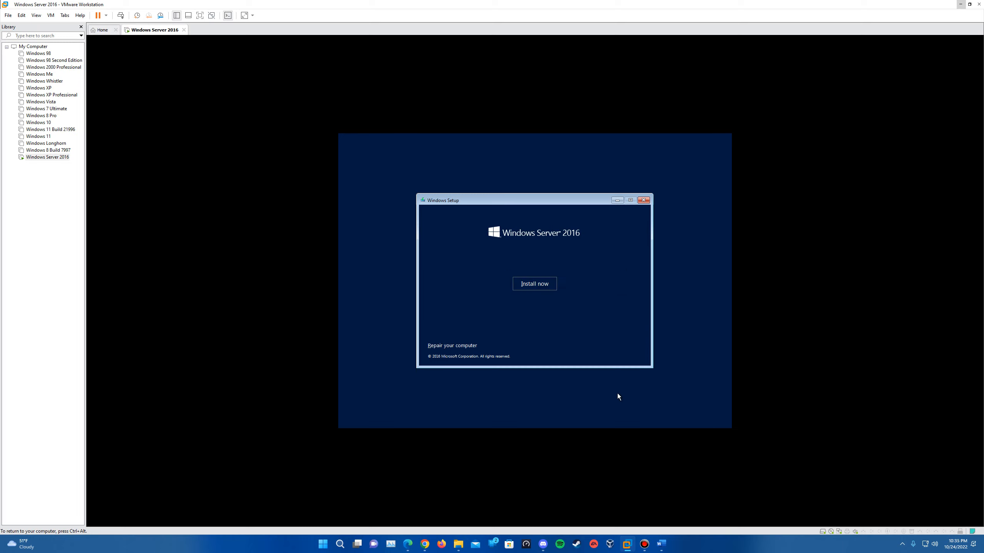
left_click(556, 289)
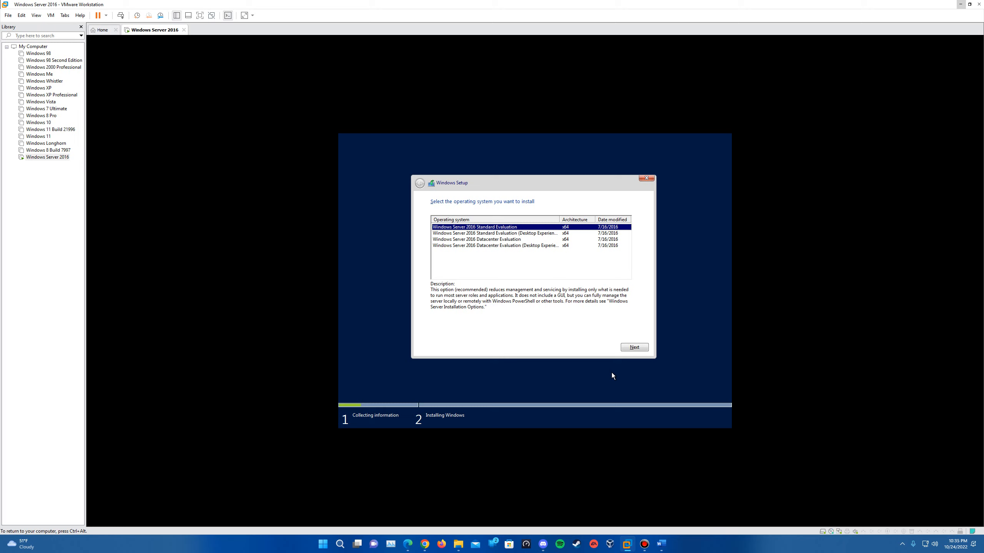
left_click(537, 234)
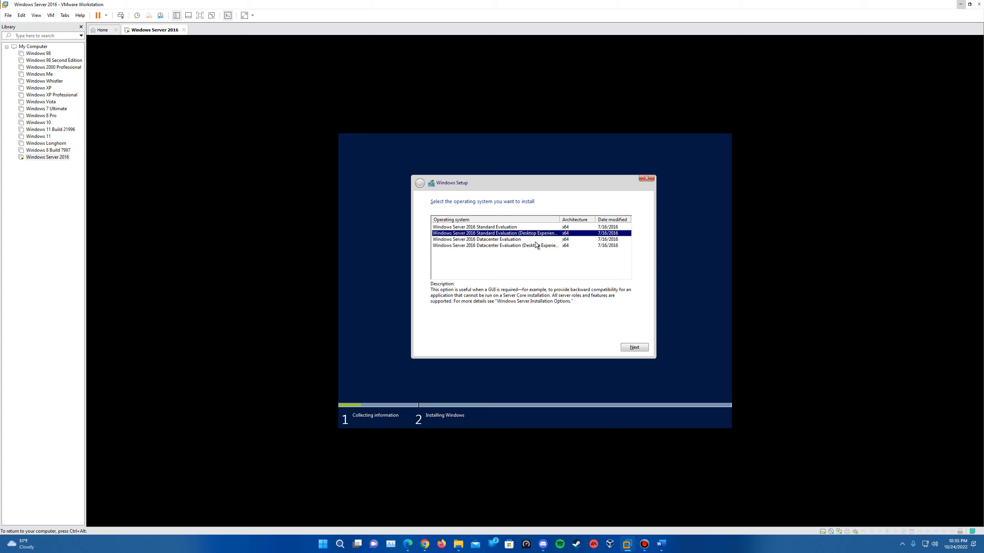
left_click(534, 246)
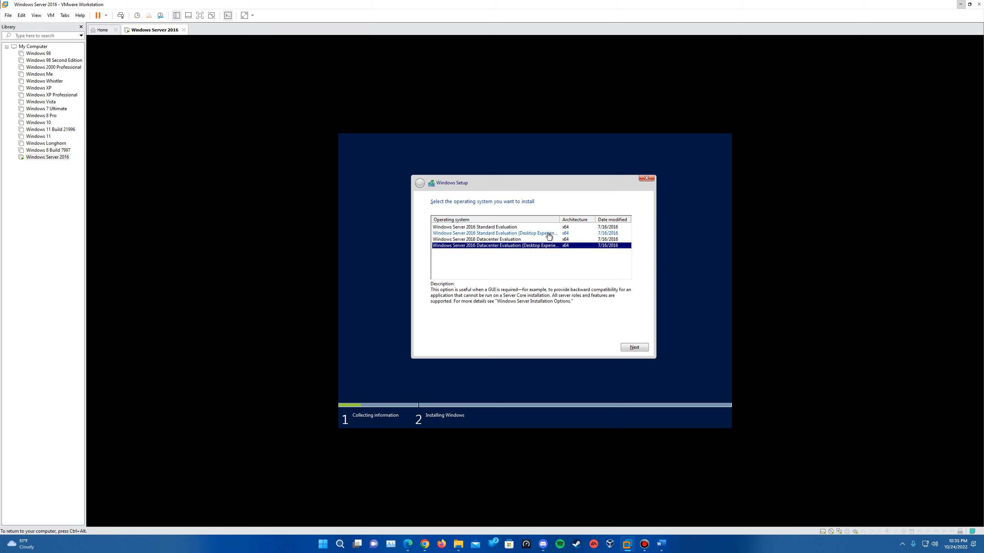
left_click_drag(559, 218, 566, 218)
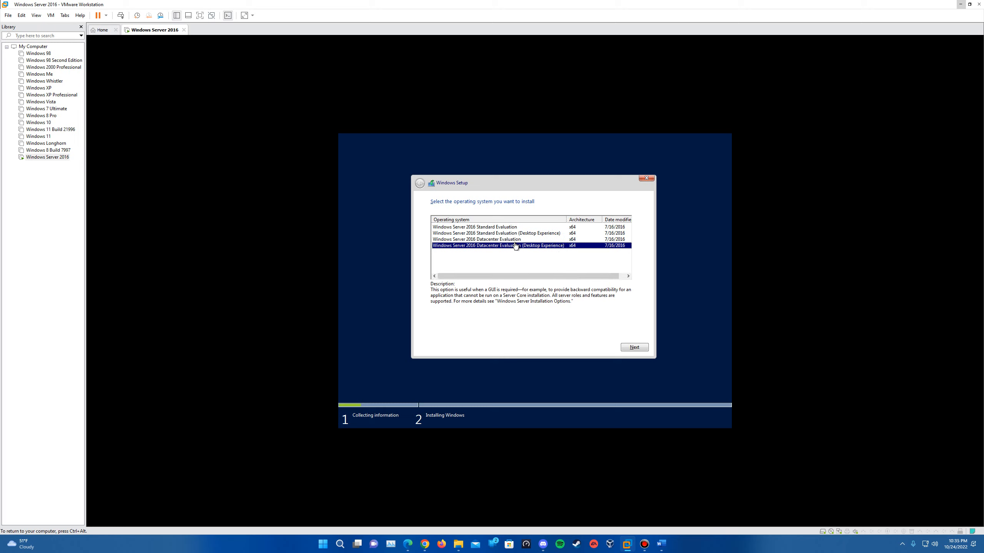
left_click(507, 234)
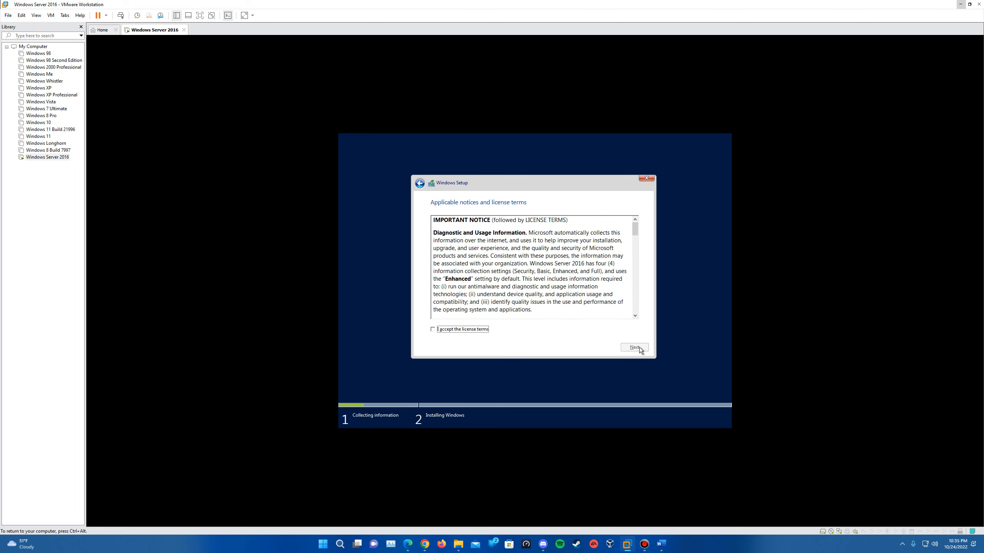
Accept the license terms and start a custom Windows installation on Drive 0 Unallocated Space.
left_click(476, 328)
left_click(624, 347)
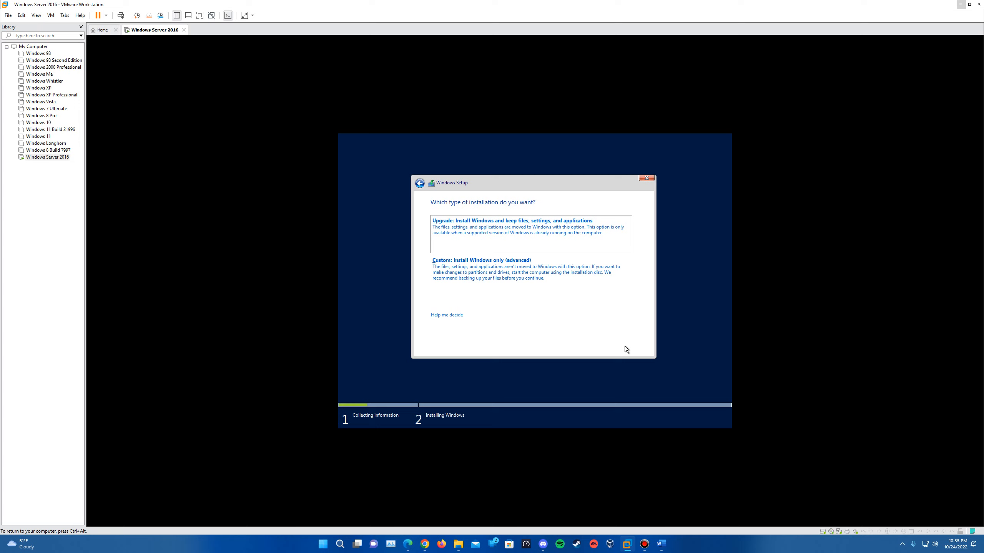
left_click(530, 283)
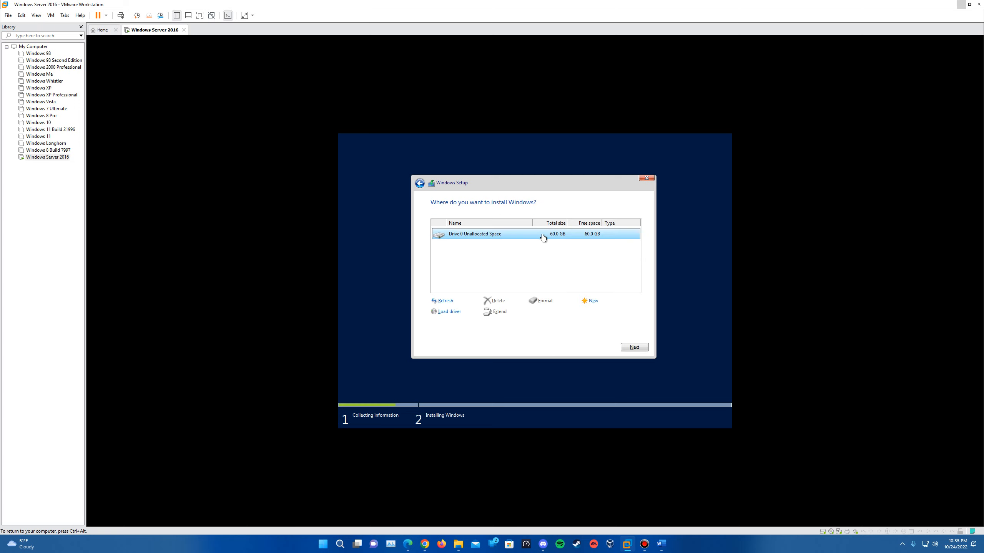
left_click(631, 347)
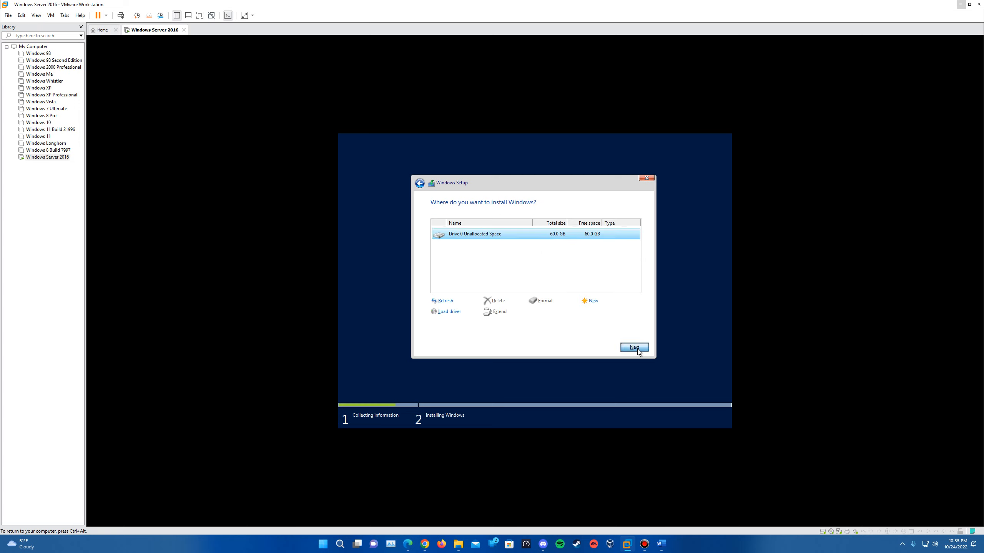